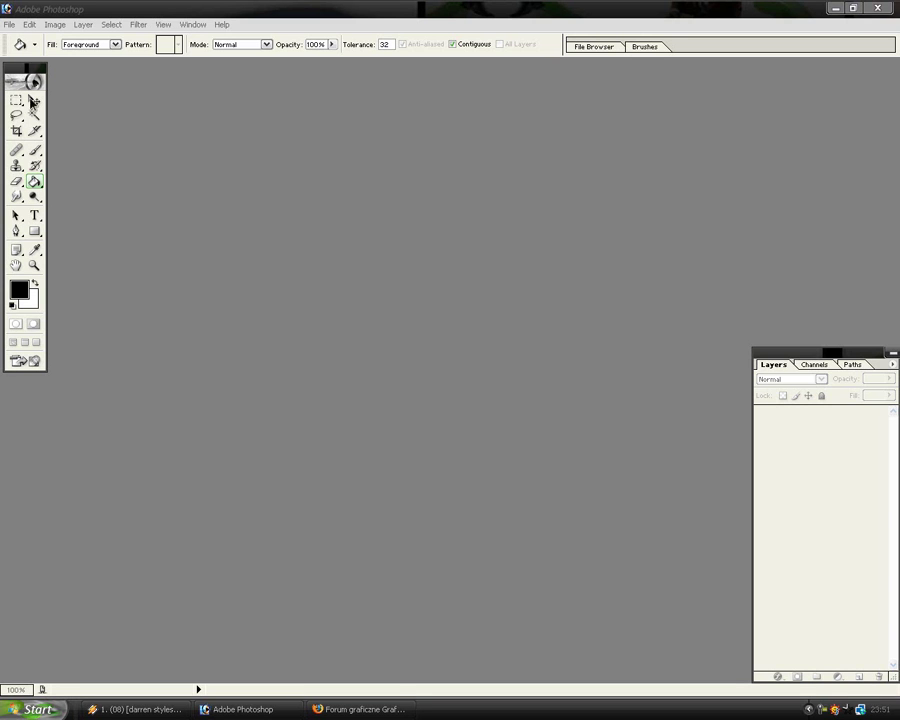
- Create a new 500×500 pixel document
{"action": "left_click", "coordinate": [9, 26]}
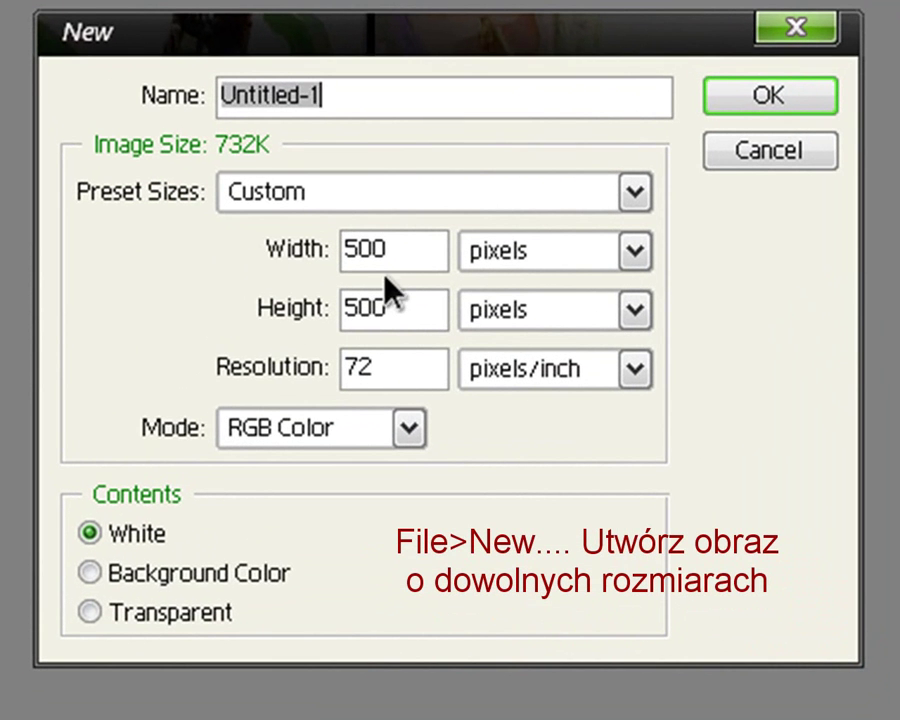
{"action": "left_click", "coordinate": [412, 308]}
{"action": "left_click", "coordinate": [422, 252]}
{"action": "left_click", "coordinate": [598, 227]}
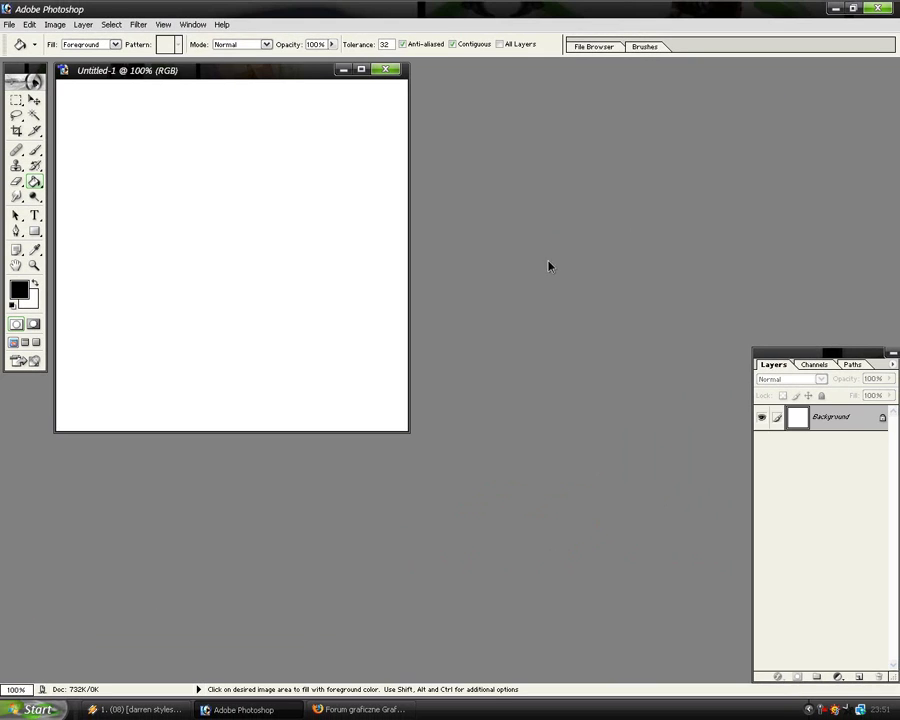
- Fill the new canvas solid black with the Paint Bucket
{"action": "left_click_drag", "start_coordinate": [217, 74], "coordinate": [424, 225]}
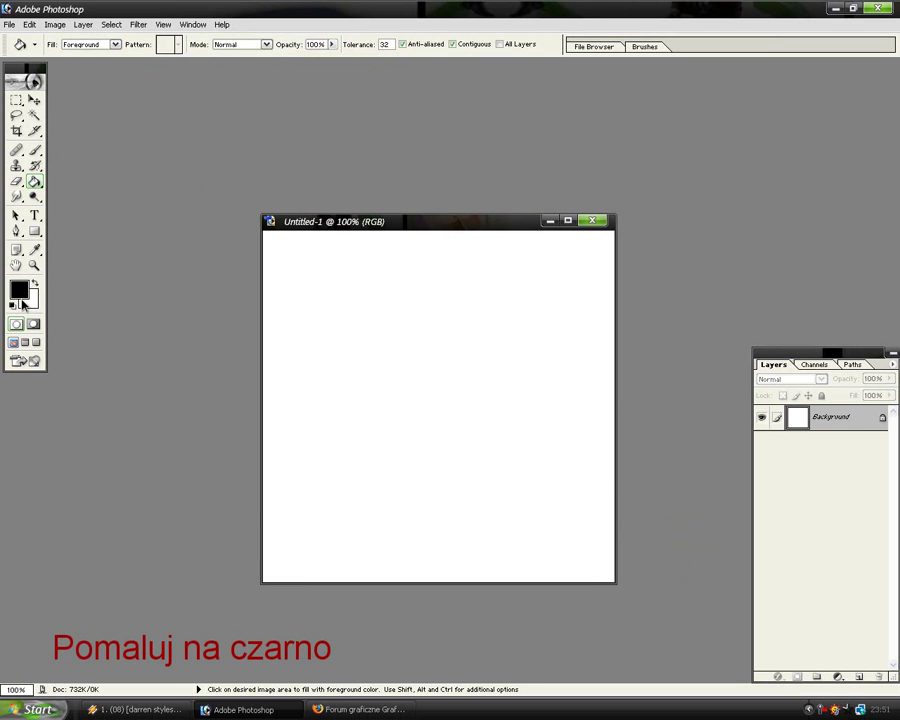
{"action": "left_click", "coordinate": [367, 352]}
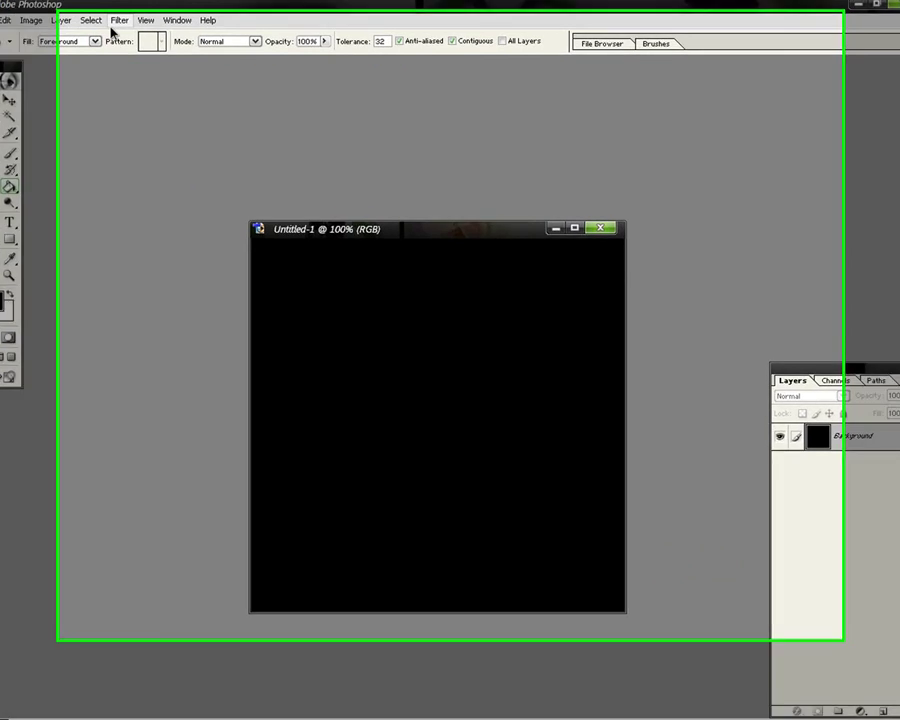
{"action": "left_click", "coordinate": [138, 24]}
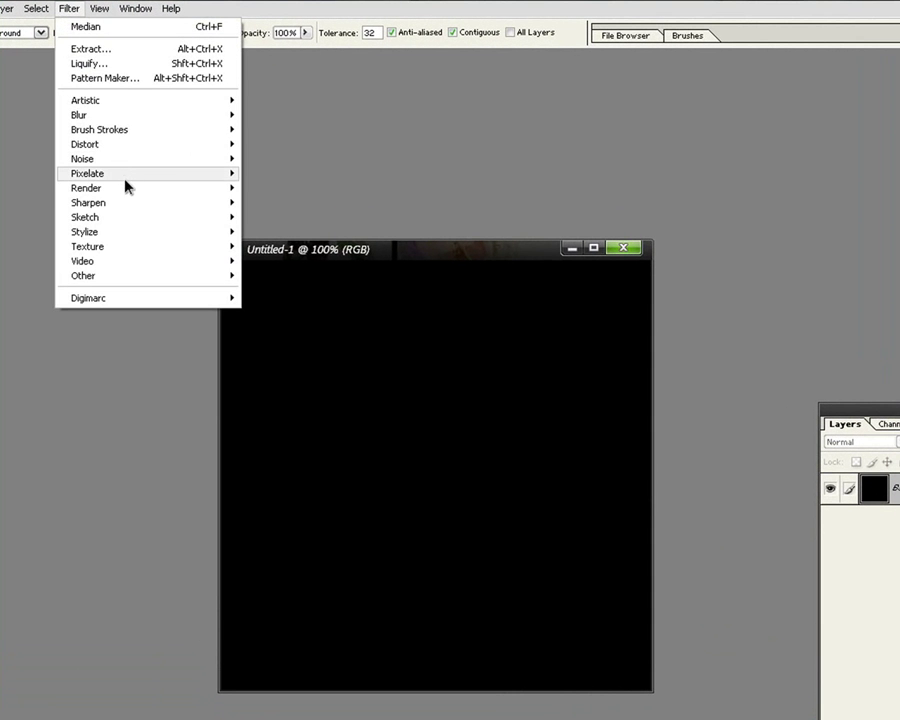
{"action": "mouse_move", "coordinate": [87, 188]}
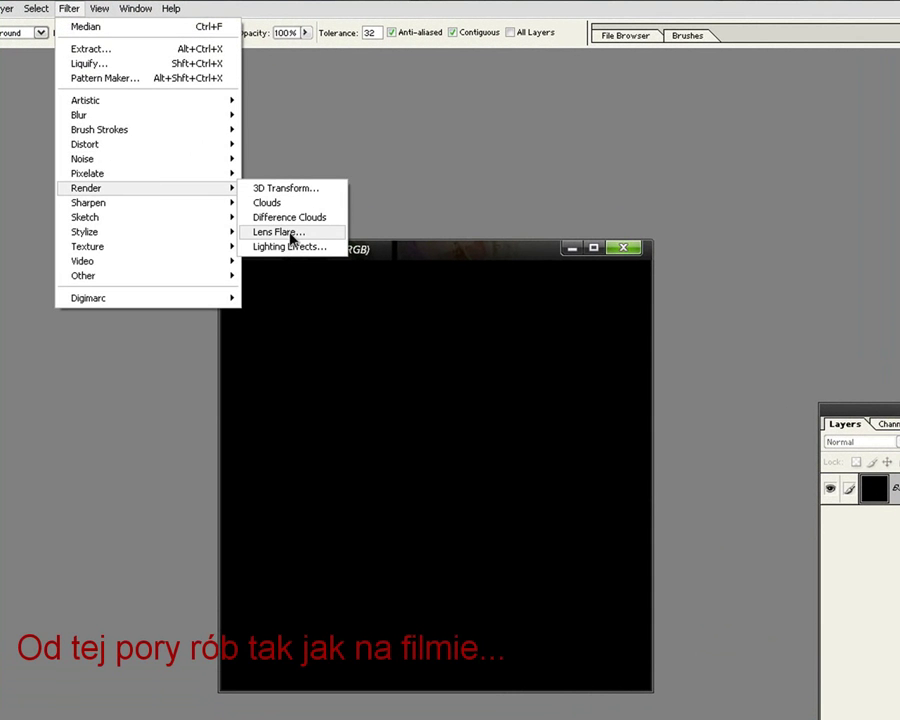
- Add two Lens Flares (100%, 50-300mm Zoom) above and below the canvas centre
{"action": "left_click", "coordinate": [290, 235]}
{"action": "left_click_drag", "start_coordinate": [388, 302], "coordinate": [411, 283]}
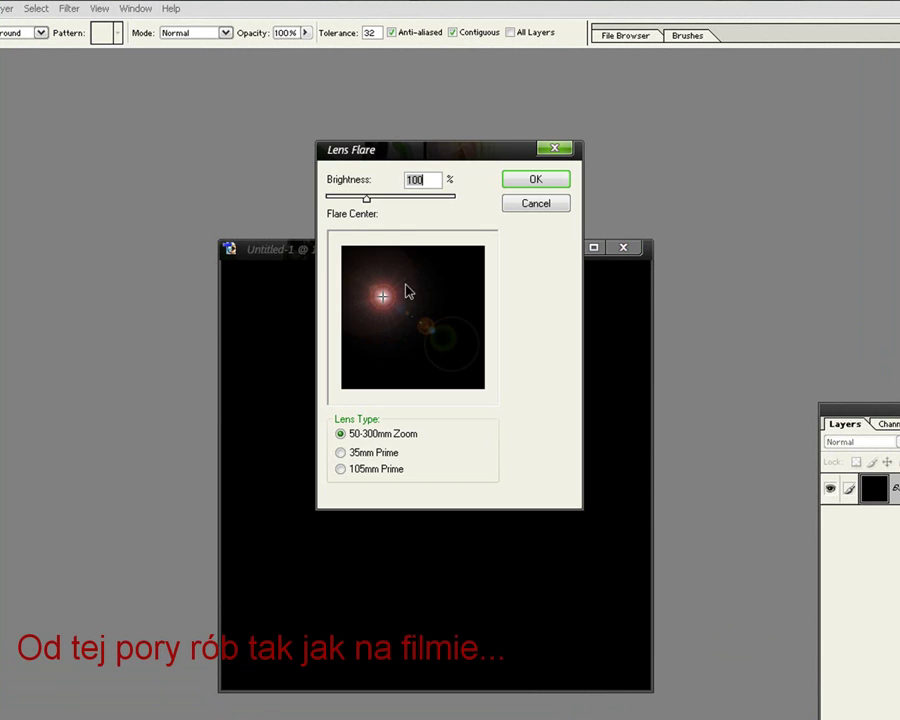
{"action": "left_click", "coordinate": [519, 184]}
{"action": "left_click", "coordinate": [70, 9]}
{"action": "mouse_move", "coordinate": [86, 188]}
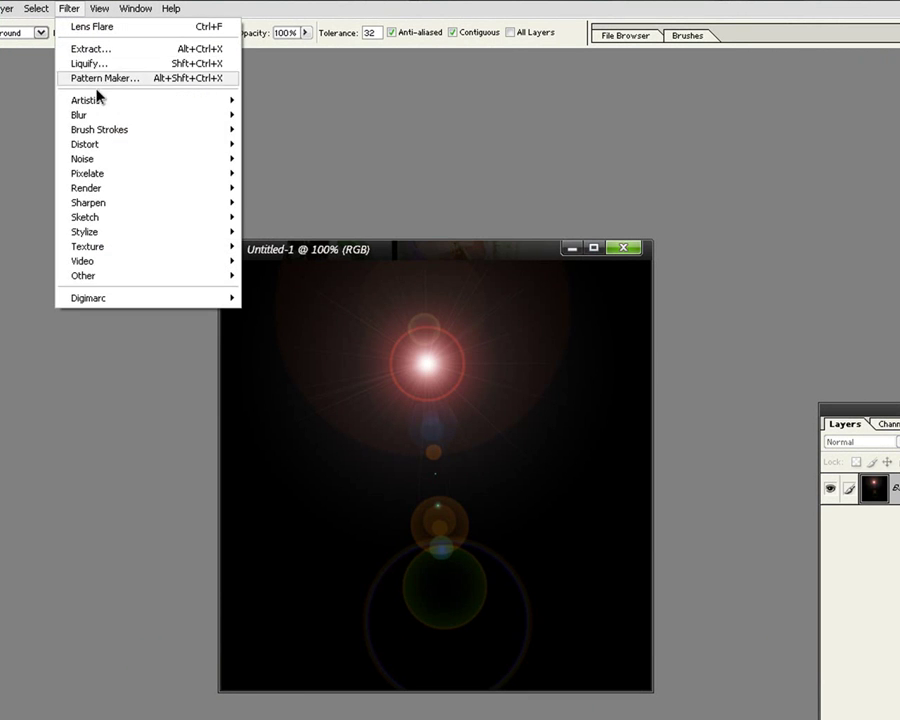
{"action": "left_click", "coordinate": [280, 231]}
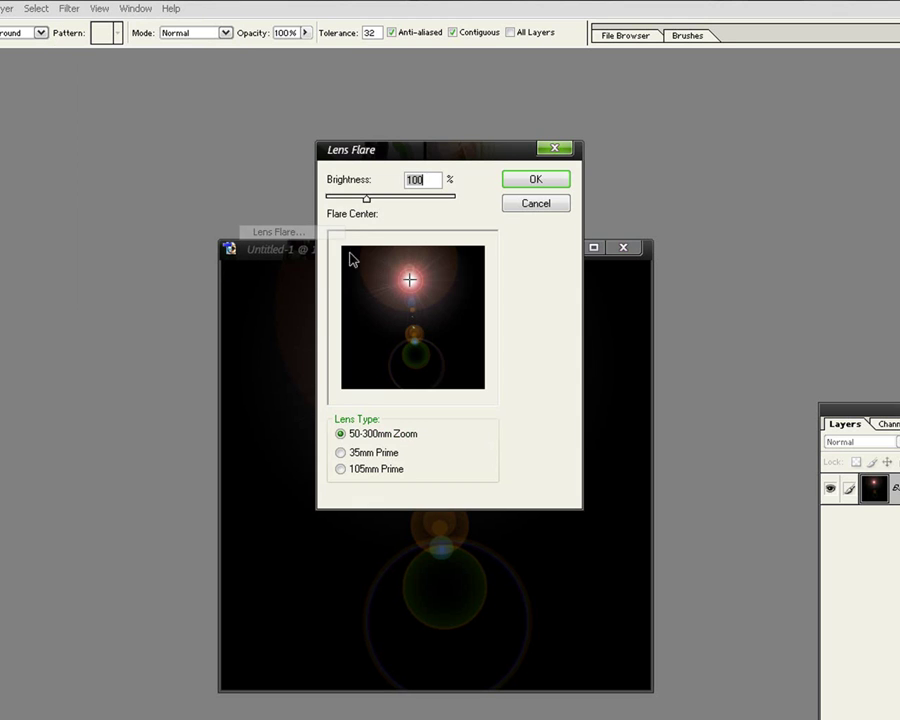
{"action": "left_click", "coordinate": [414, 351]}
{"action": "left_click", "coordinate": [518, 180]}
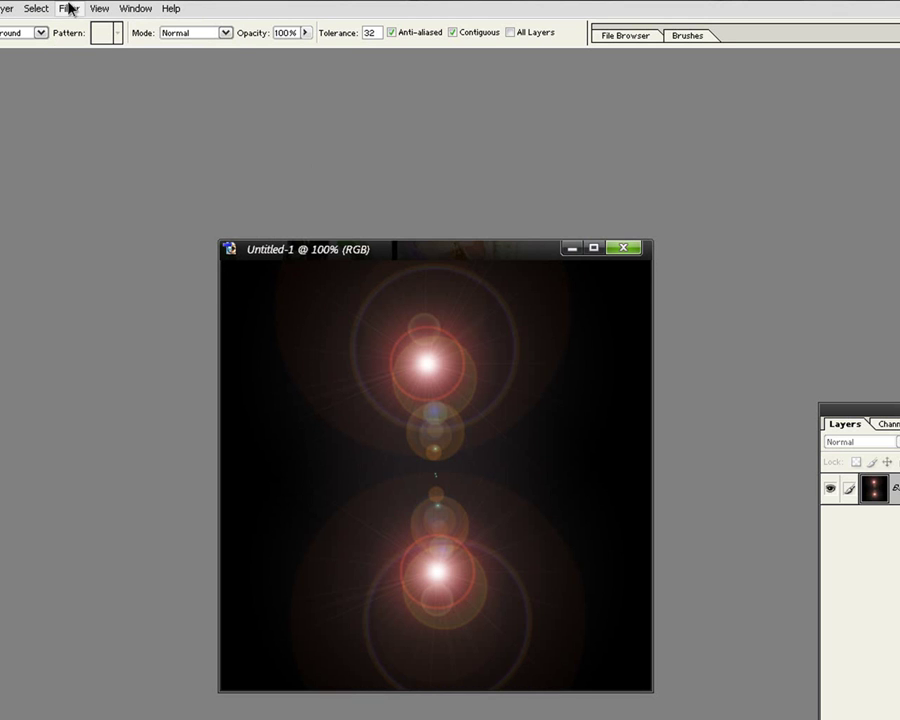
- Add two more Lens Flares to the left and right of centre
{"action": "left_click", "coordinate": [68, 8]}
{"action": "left_click", "coordinate": [340, 232]}
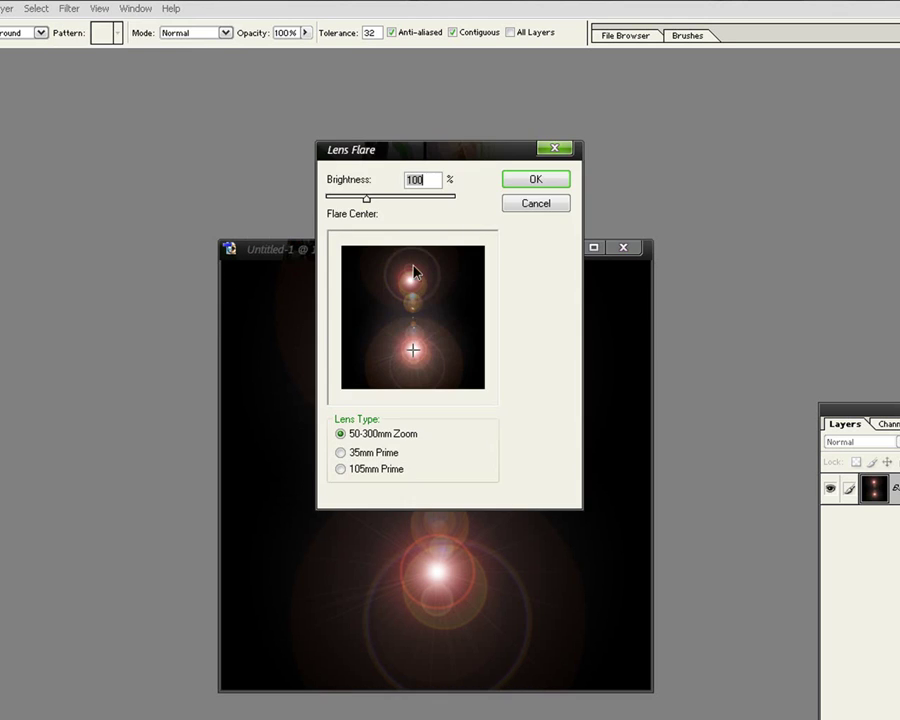
{"action": "left_click", "coordinate": [372, 316]}
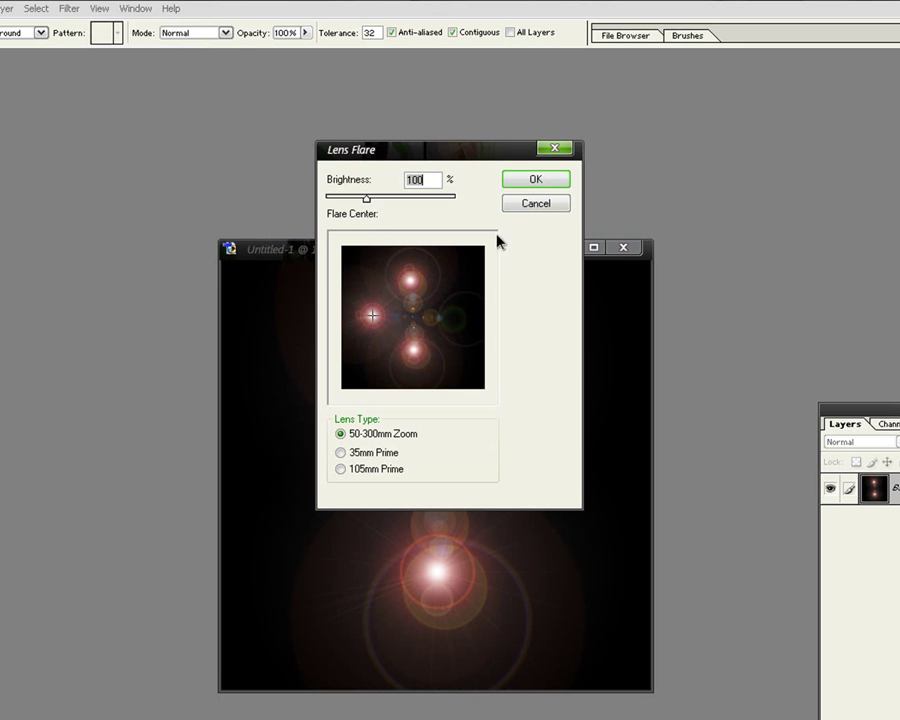
{"action": "left_click", "coordinate": [527, 181]}
{"action": "left_click", "coordinate": [68, 8]}
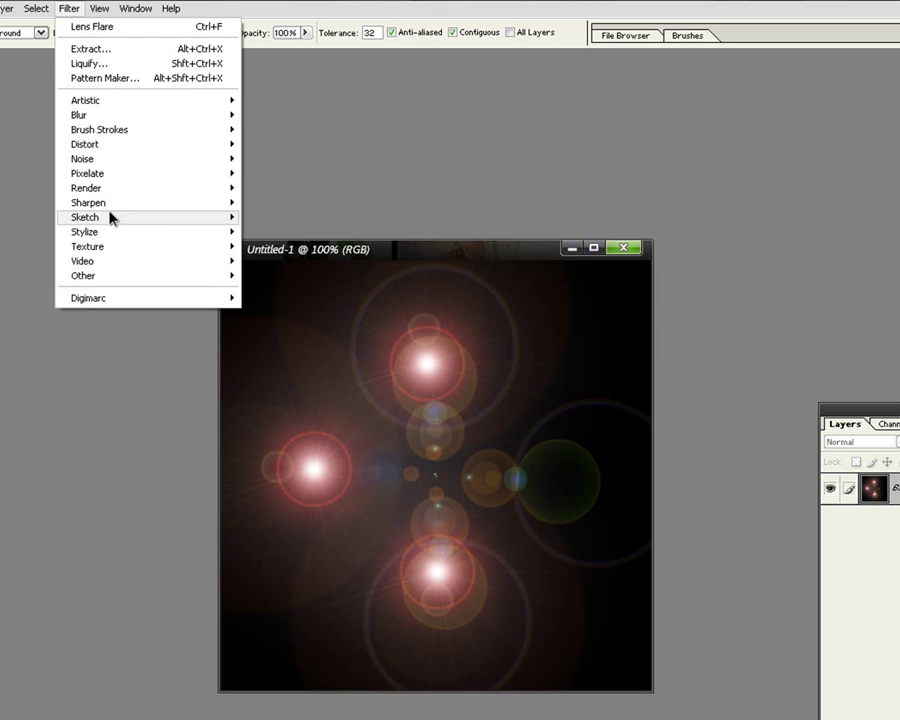
{"action": "left_click", "coordinate": [298, 232]}
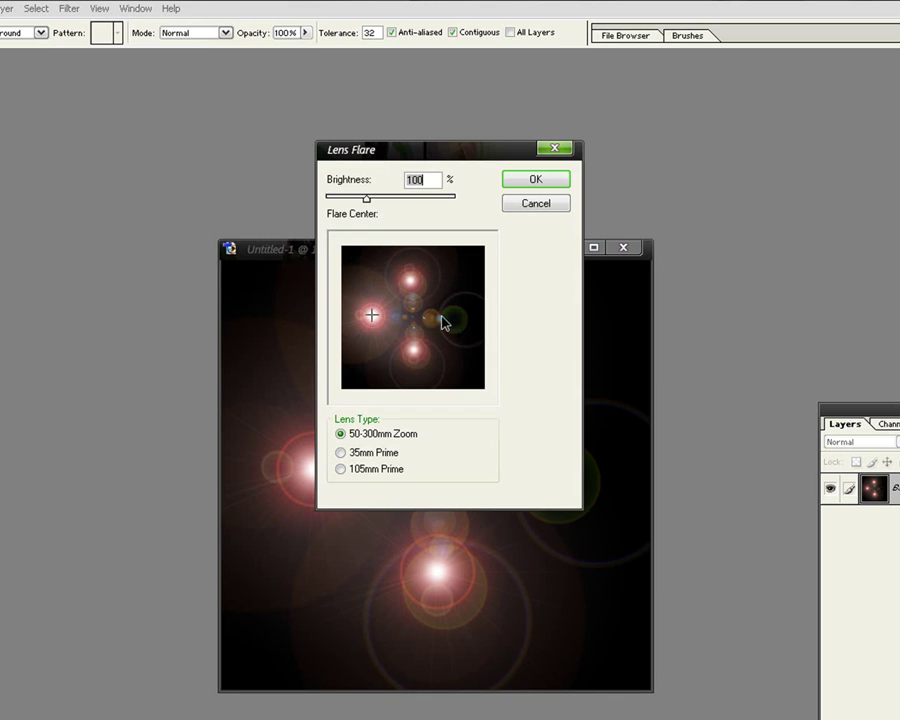
{"action": "left_click", "coordinate": [453, 318]}
{"action": "left_click", "coordinate": [533, 181]}
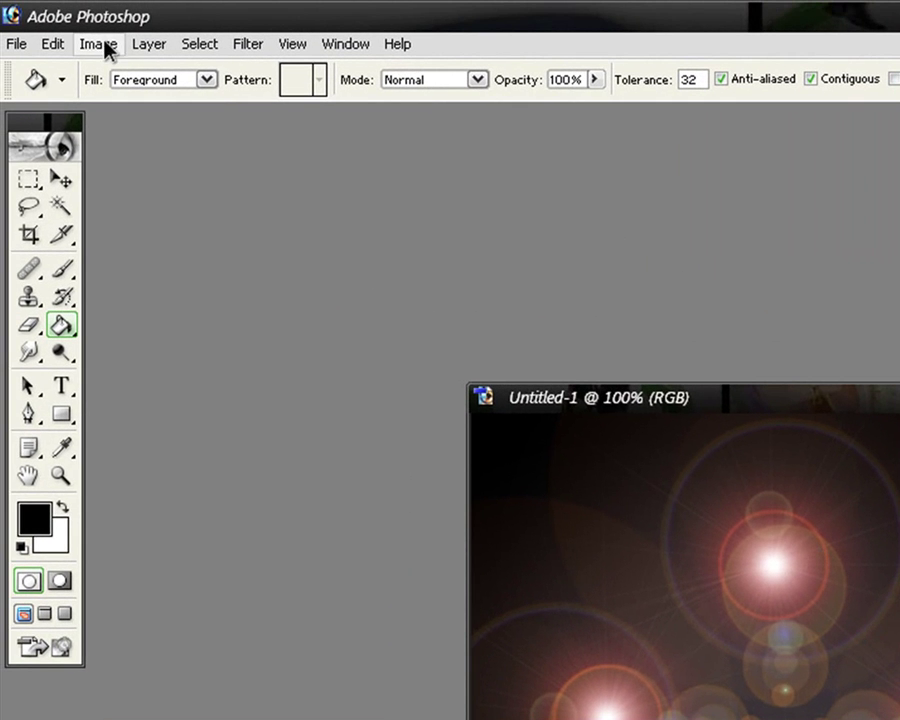
- Desaturate the four-flare cross image to greyscale via Image > Adjustments
{"action": "left_click", "coordinate": [90, 44]}
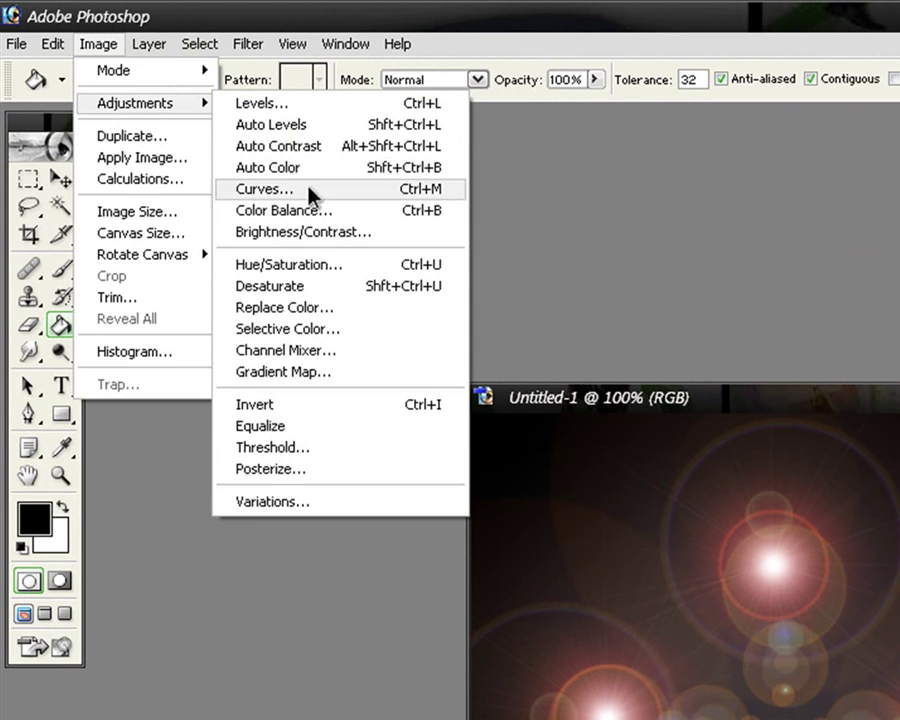
{"action": "left_click", "coordinate": [341, 290]}
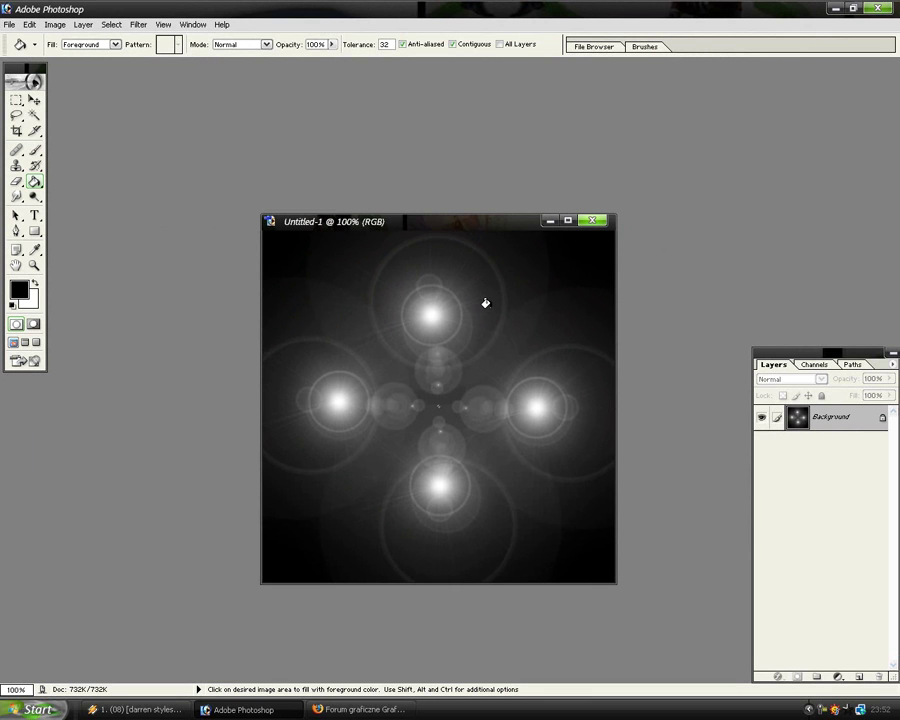
{"action": "left_click", "coordinate": [137, 24]}
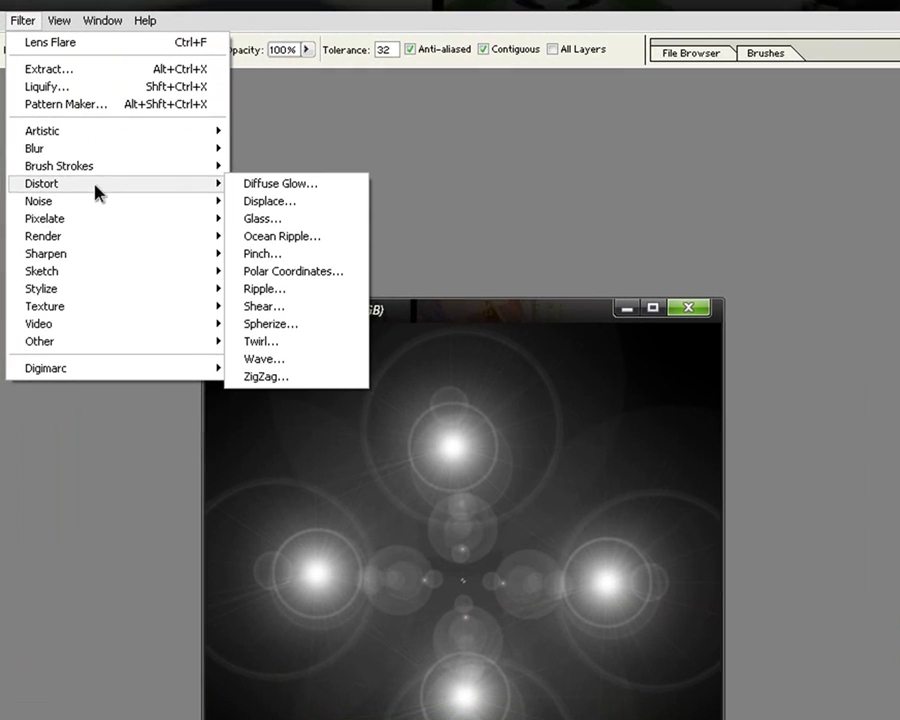
{"action": "mouse_move", "coordinate": [60, 219]}
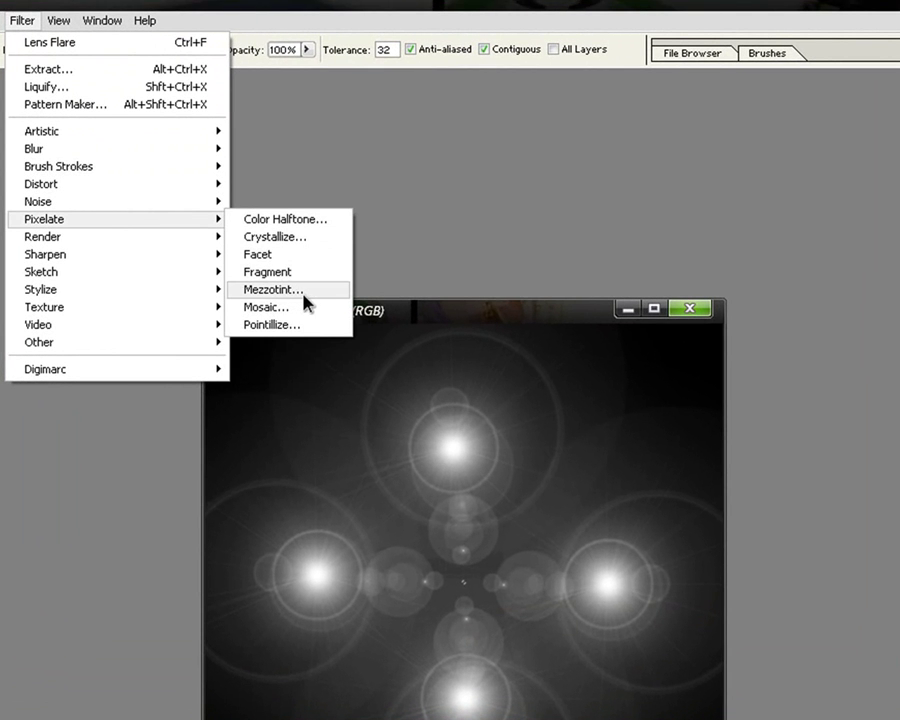
- Apply a Mezzotint filter with Medium strokes to the grey flares
{"action": "left_click", "coordinate": [304, 292]}
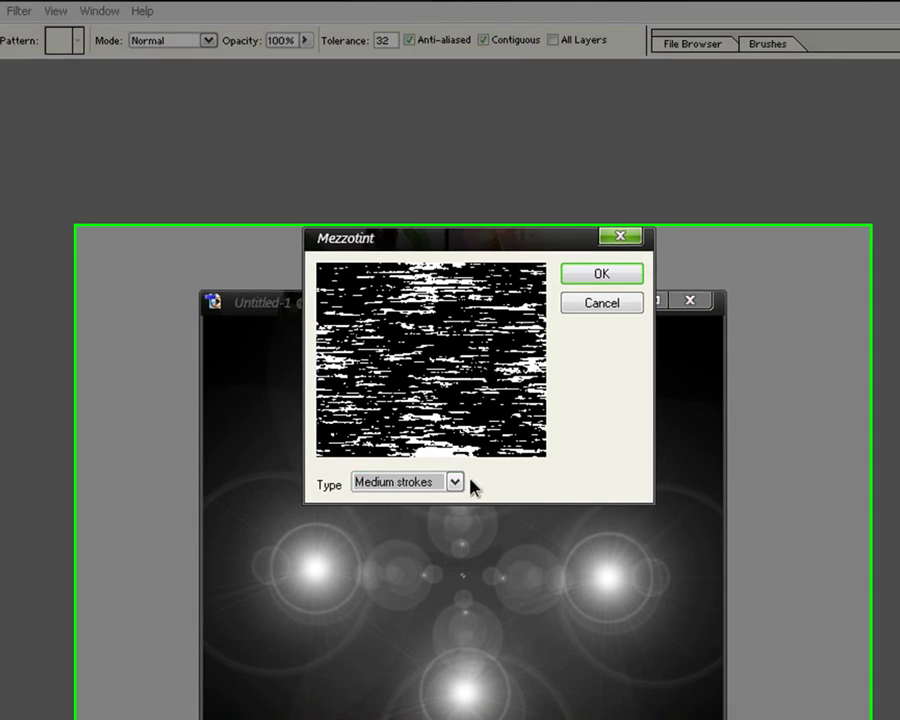
{"action": "left_click", "coordinate": [390, 336]}
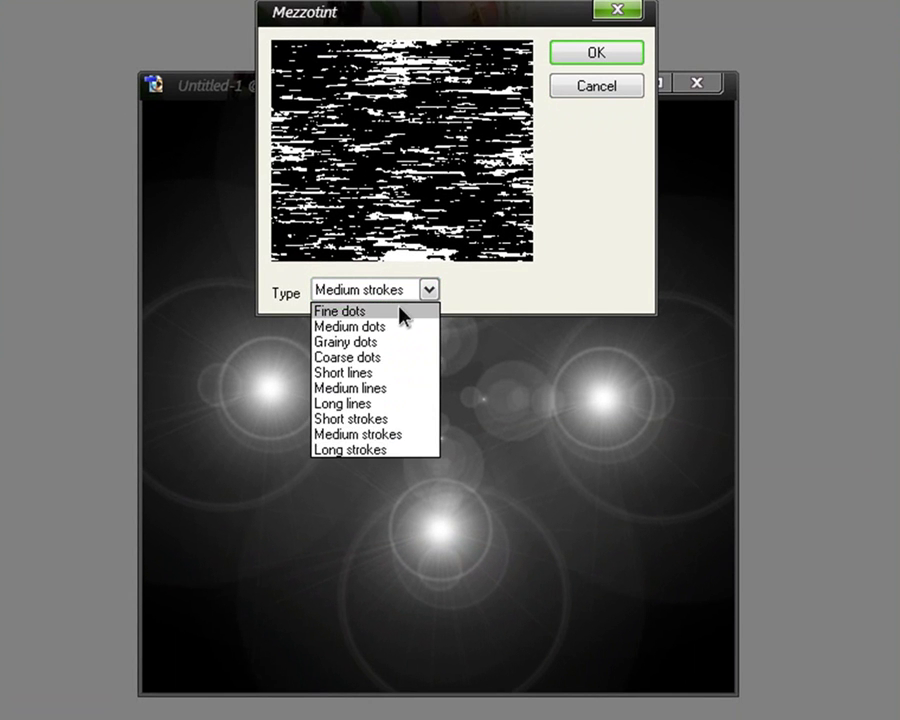
{"action": "left_click", "coordinate": [411, 436]}
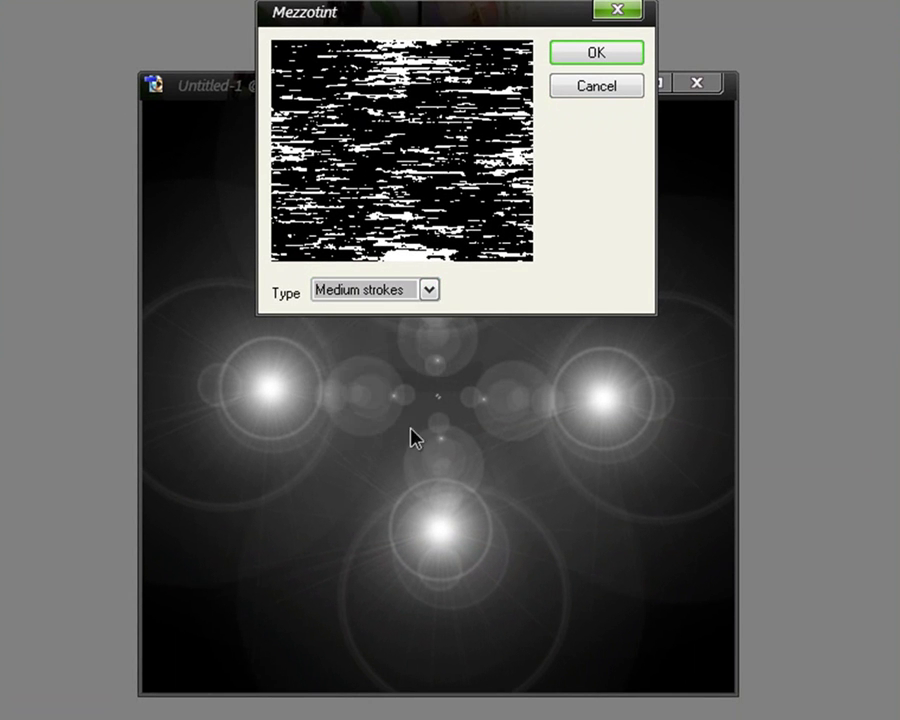
{"action": "left_click", "coordinate": [569, 55]}
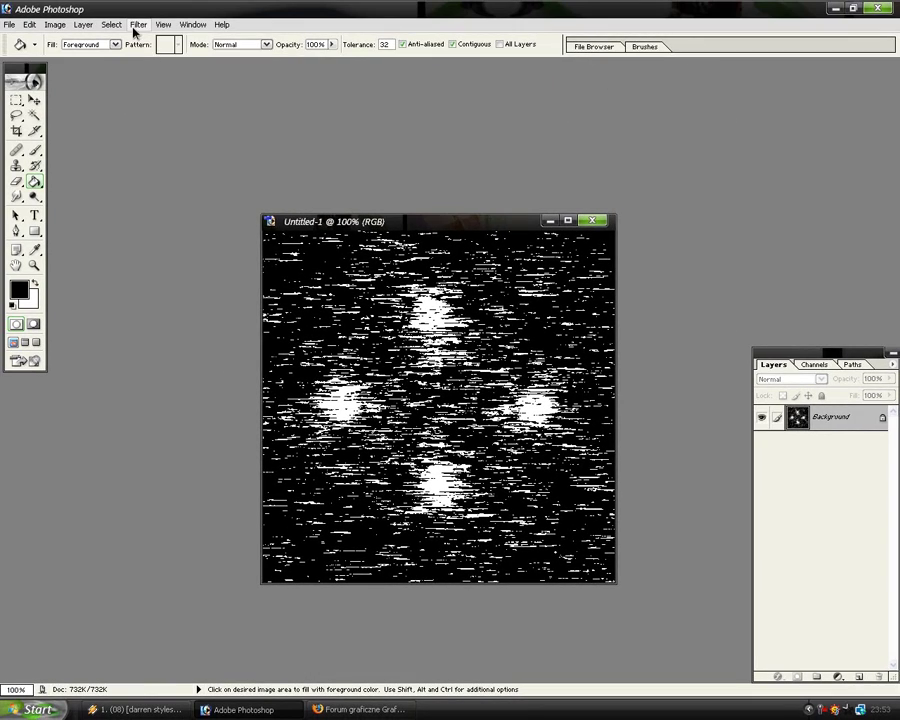
{"action": "left_click", "coordinate": [138, 24]}
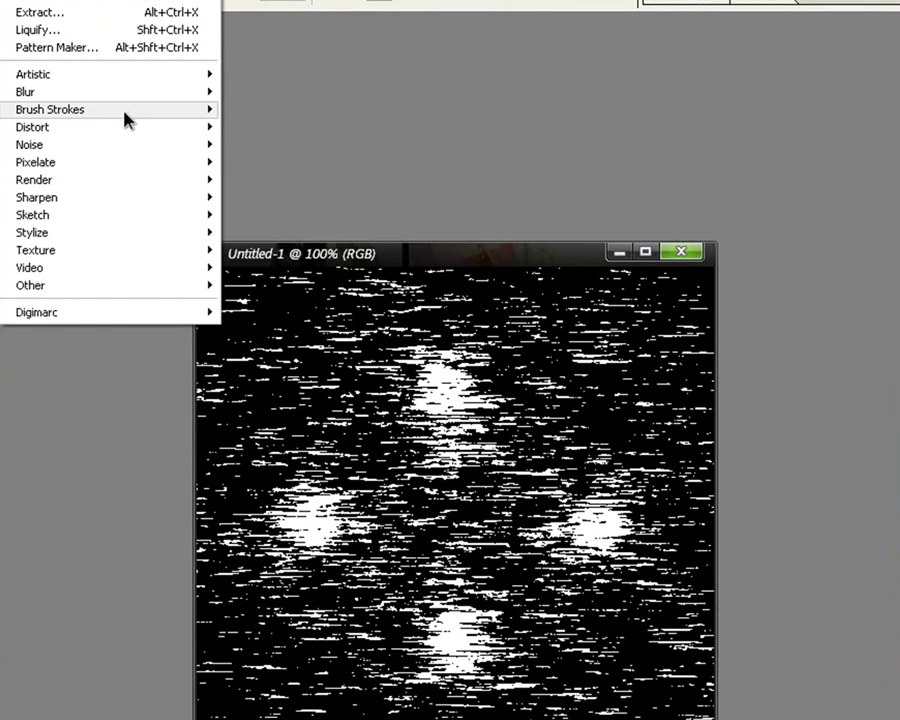
{"action": "mouse_move", "coordinate": [60, 92]}
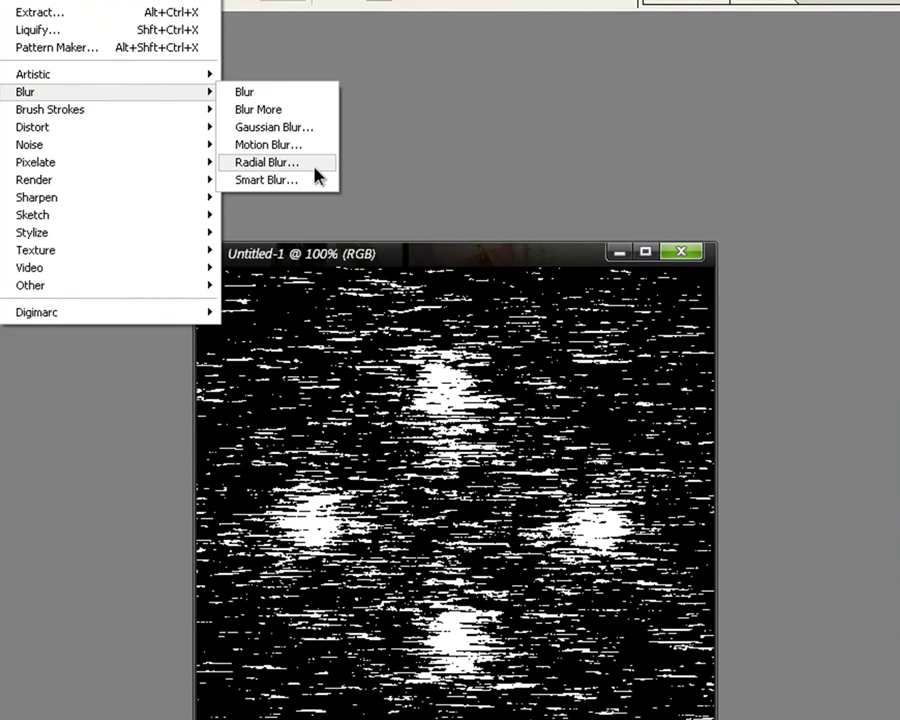
- Apply Radial Blur at Amount 100, Zoom, Best quality, then repeat it once
{"action": "left_click", "coordinate": [316, 170]}
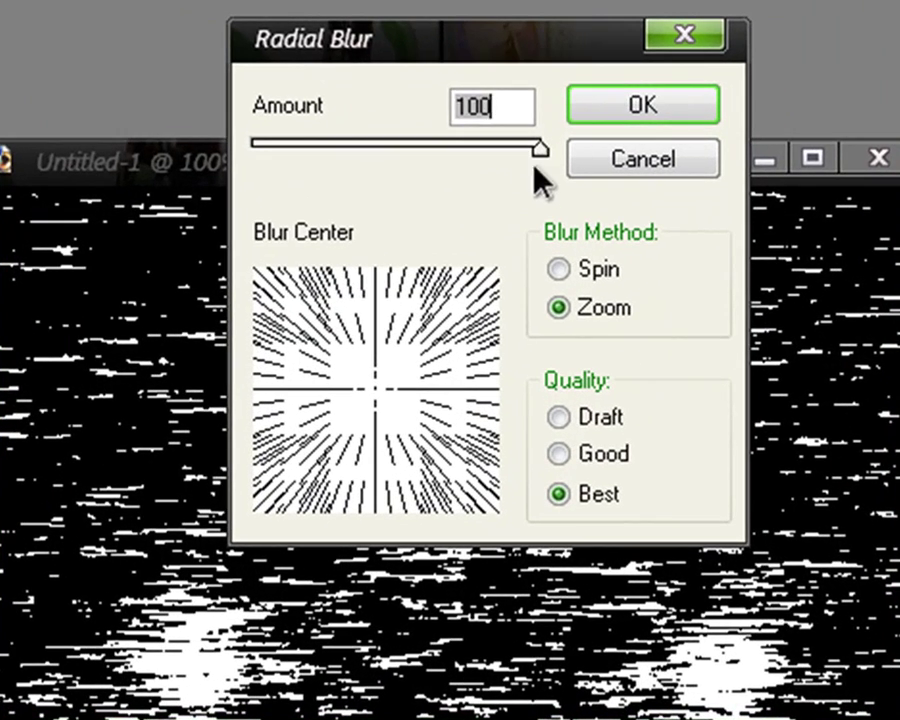
{"action": "left_click", "coordinate": [514, 108]}
{"action": "left_click_drag", "start_coordinate": [541, 147], "coordinate": [593, 171]}
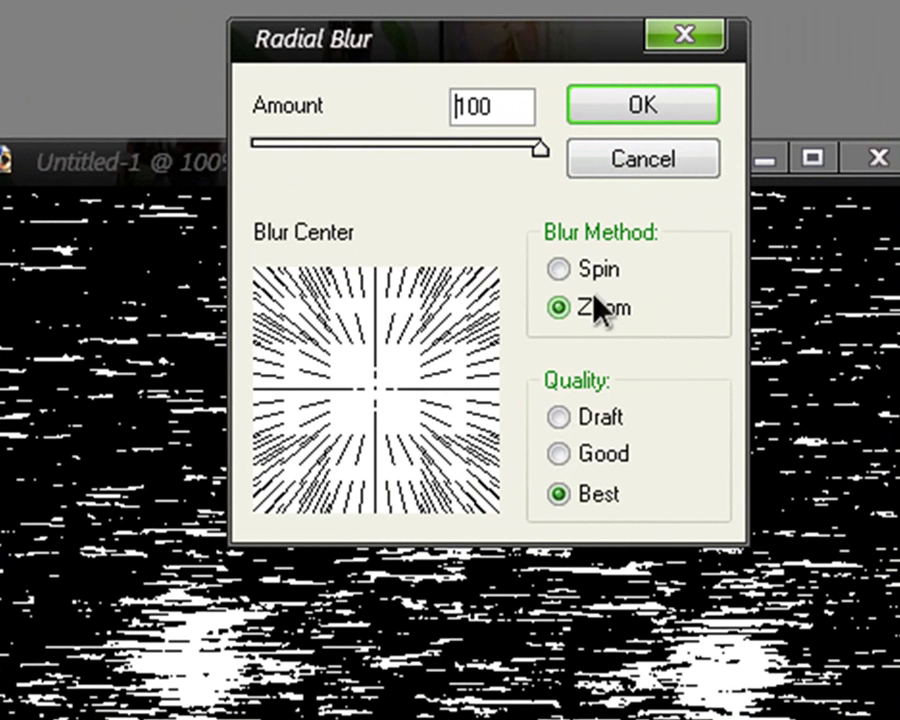
{"action": "left_click", "coordinate": [643, 104]}
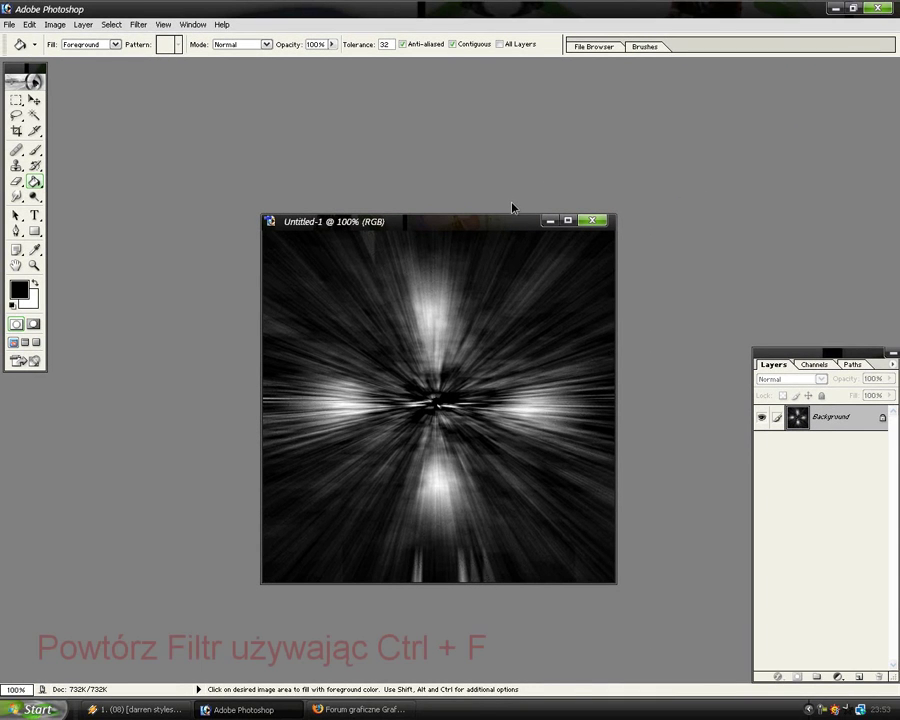
{"action": "key", "text": "ctrl+f"}
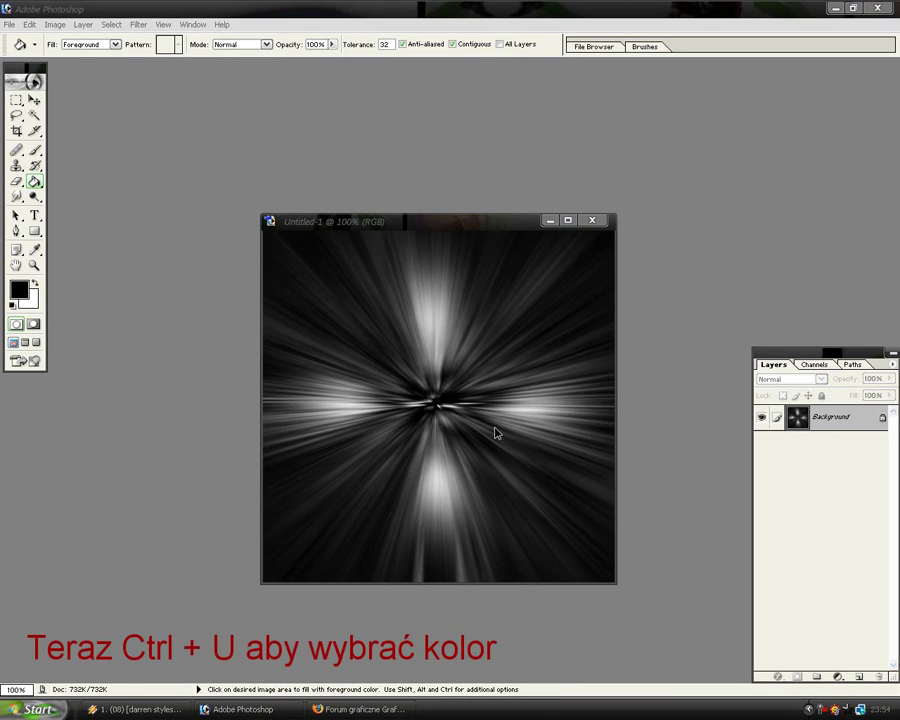
- Colorize the rays with Hue/Saturation at Hue 43, Saturation 100, Lightness 0
{"action": "key", "text": "ctrl"}
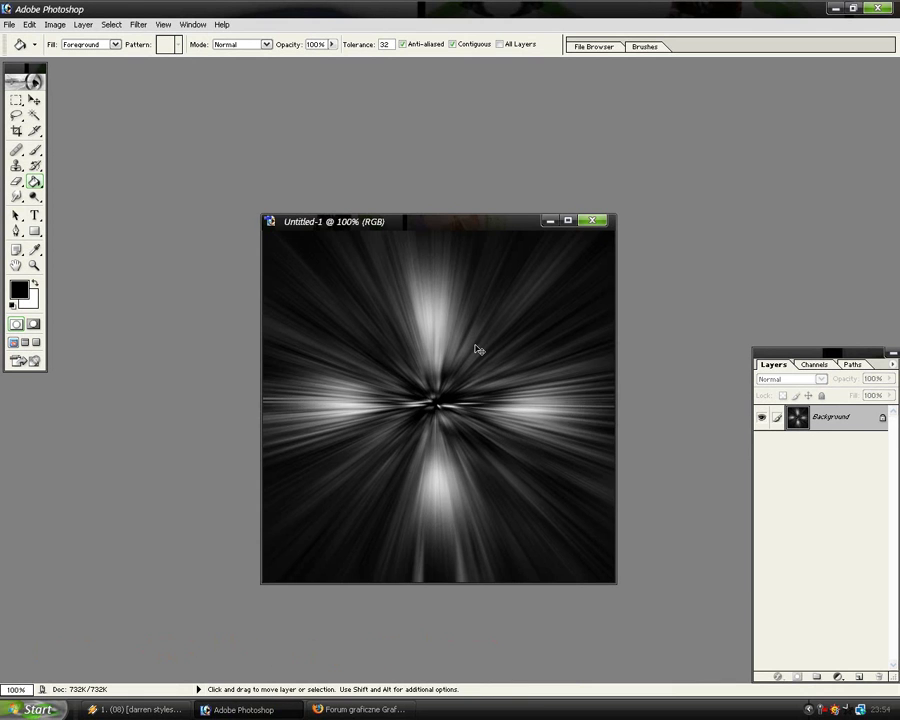
{"action": "key", "text": "ctrl+u"}
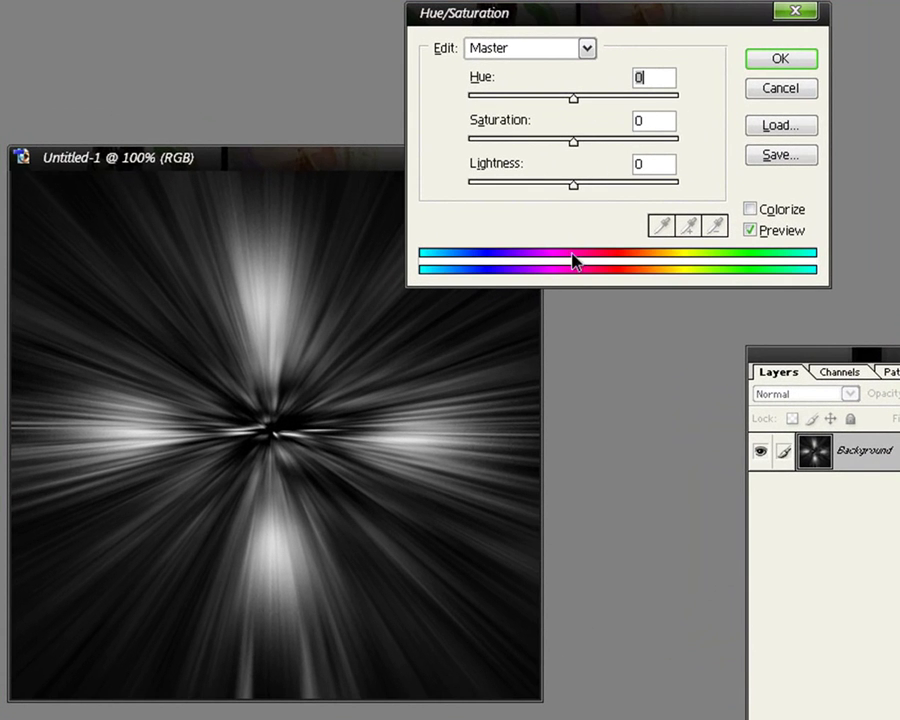
{"action": "left_click", "coordinate": [778, 210]}
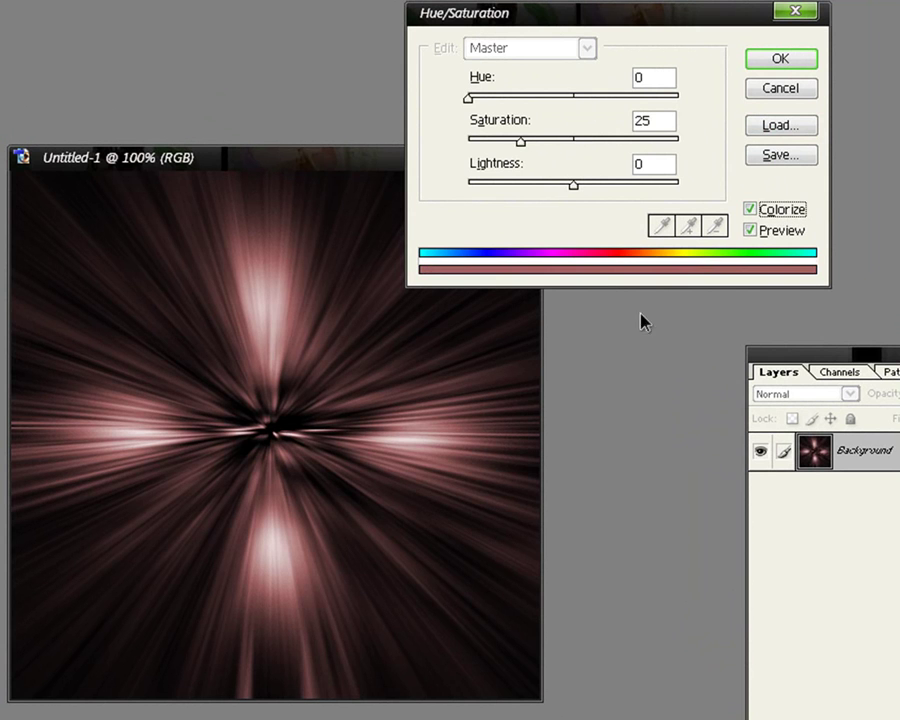
{"action": "left_click_drag", "start_coordinate": [528, 142], "coordinate": [703, 171]}
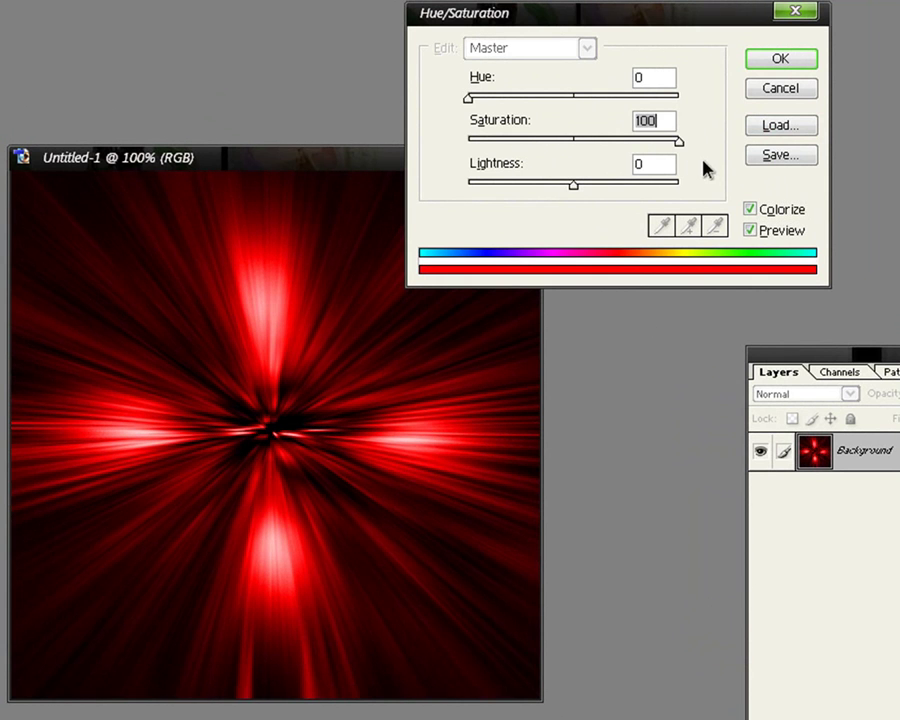
{"action": "mouse_move", "coordinate": [468, 98]}
{"action": "left_mouse_down"}
{"action": "mouse_move", "coordinate": [493, 98]}
{"action": "mouse_move", "coordinate": [493, 114]}
{"action": "mouse_move", "coordinate": [410, 115]}
{"action": "mouse_move", "coordinate": [613, 125]}
{"action": "mouse_move", "coordinate": [497, 120]}
{"action": "left_mouse_up"}
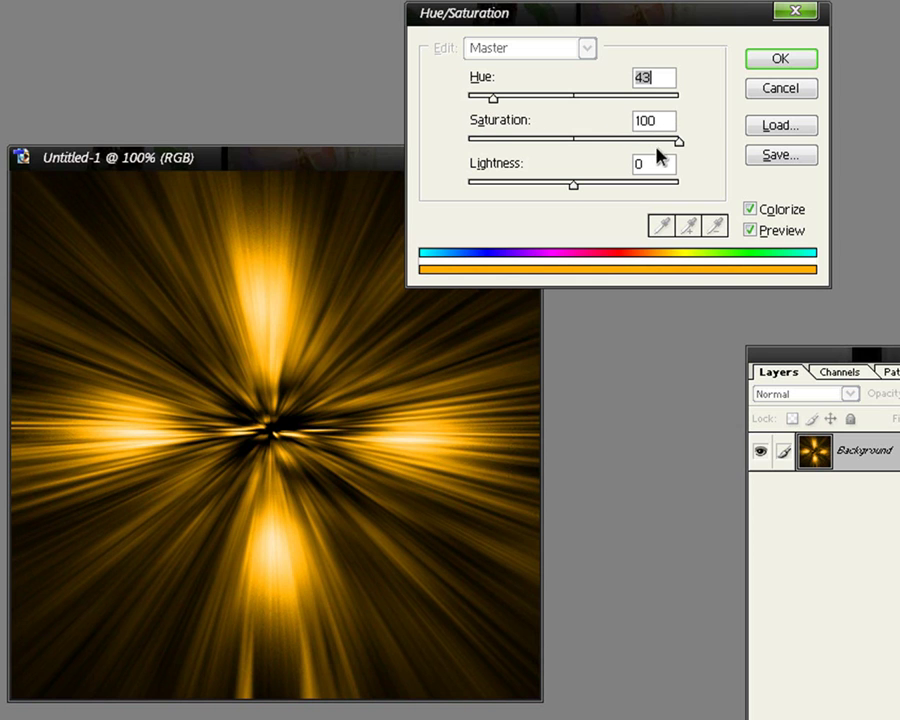
{"action": "left_click", "coordinate": [759, 62]}
- Duplicate the Background layer and twirl the copy at a 75° angle
{"action": "right_click", "coordinate": [845, 453]}
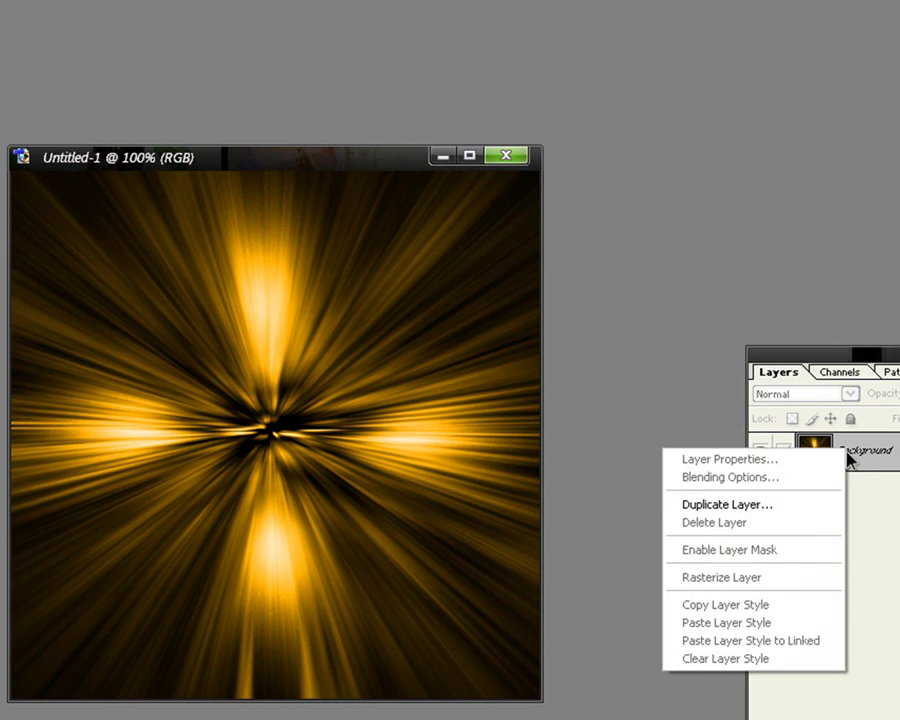
{"action": "left_click", "coordinate": [769, 505]}
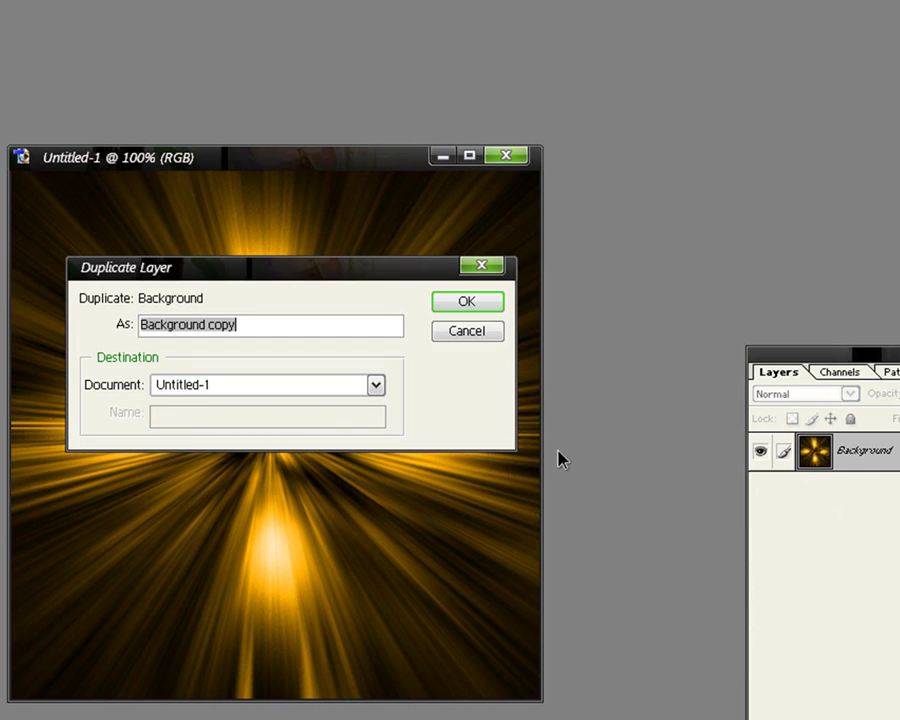
{"action": "left_click", "coordinate": [462, 303]}
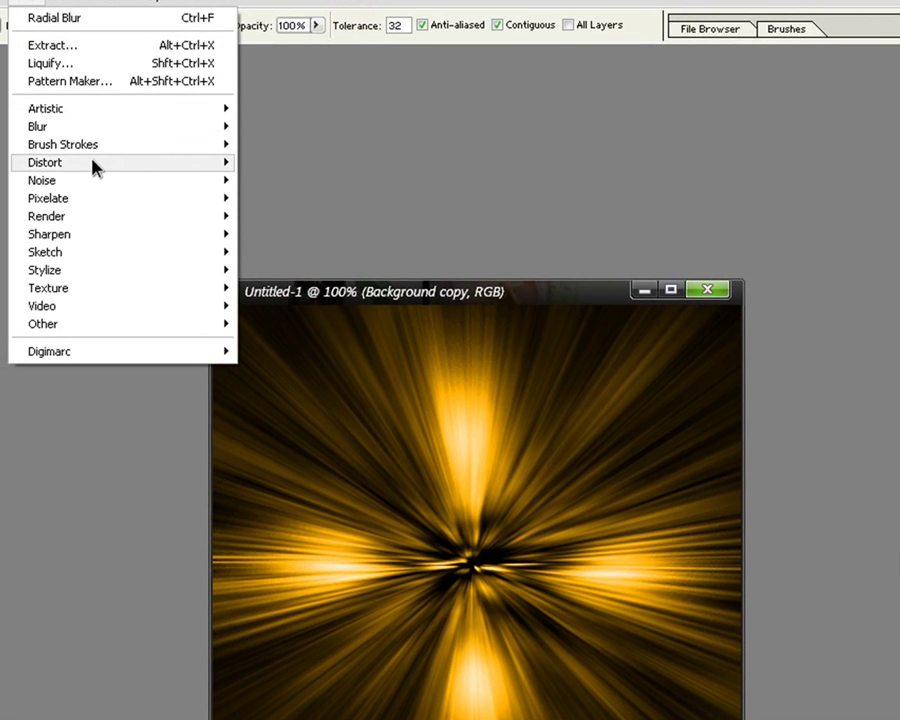
{"action": "mouse_move", "coordinate": [45, 162]}
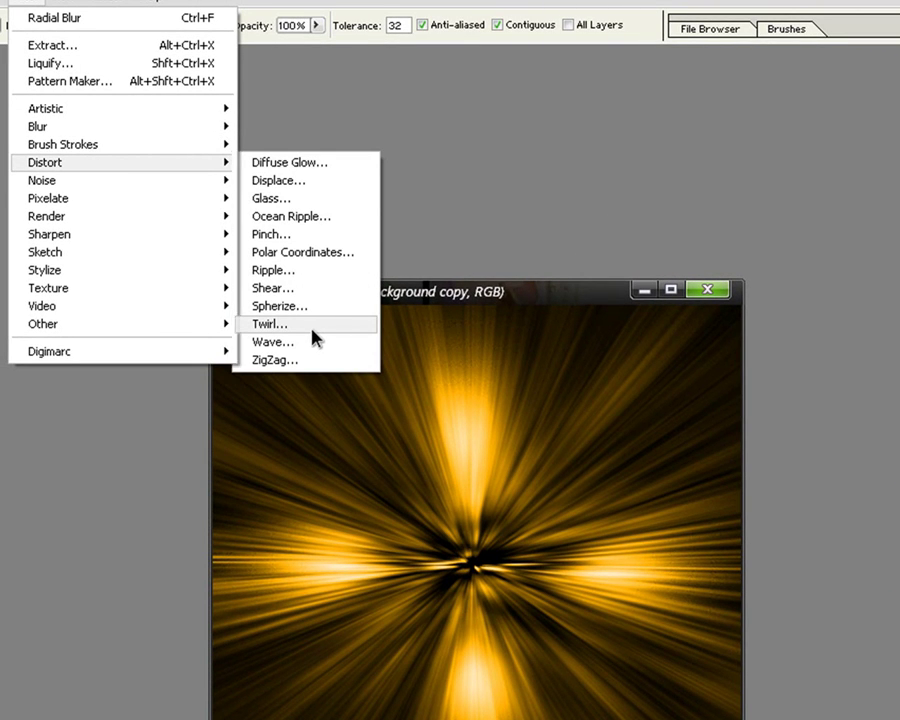
{"action": "left_click", "coordinate": [315, 338]}
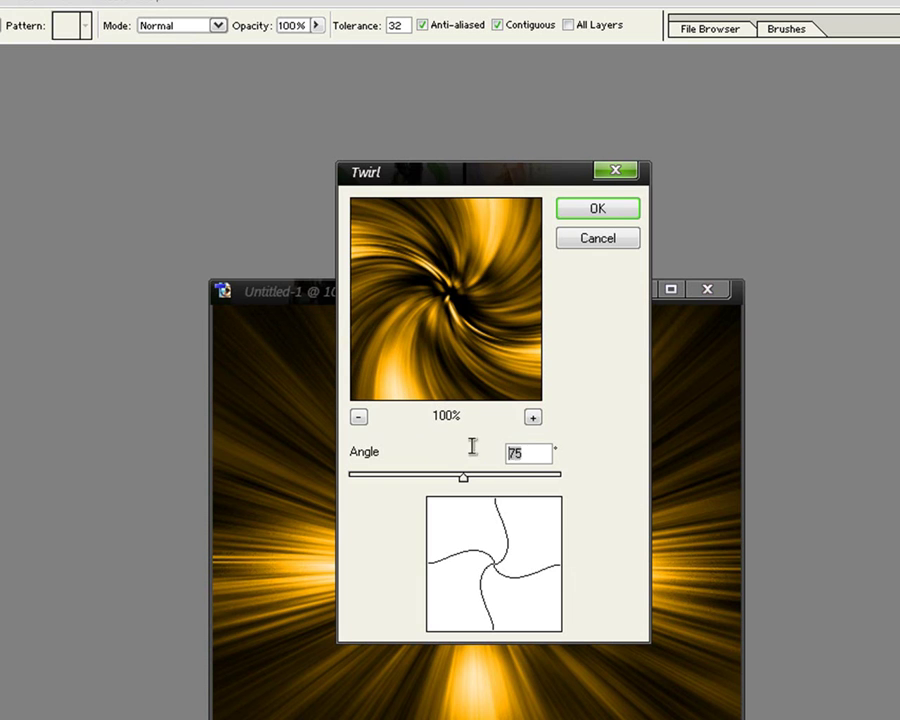
{"action": "left_click", "coordinate": [580, 210]}
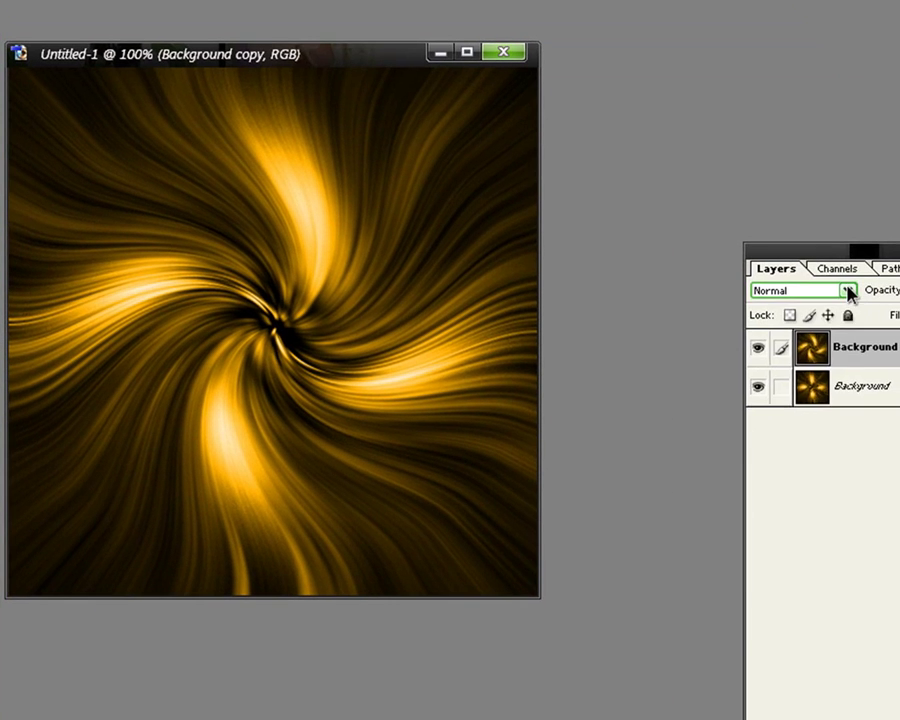
- Set the Background copy layer's blend mode to Lighten
{"action": "left_click", "coordinate": [848, 291]}
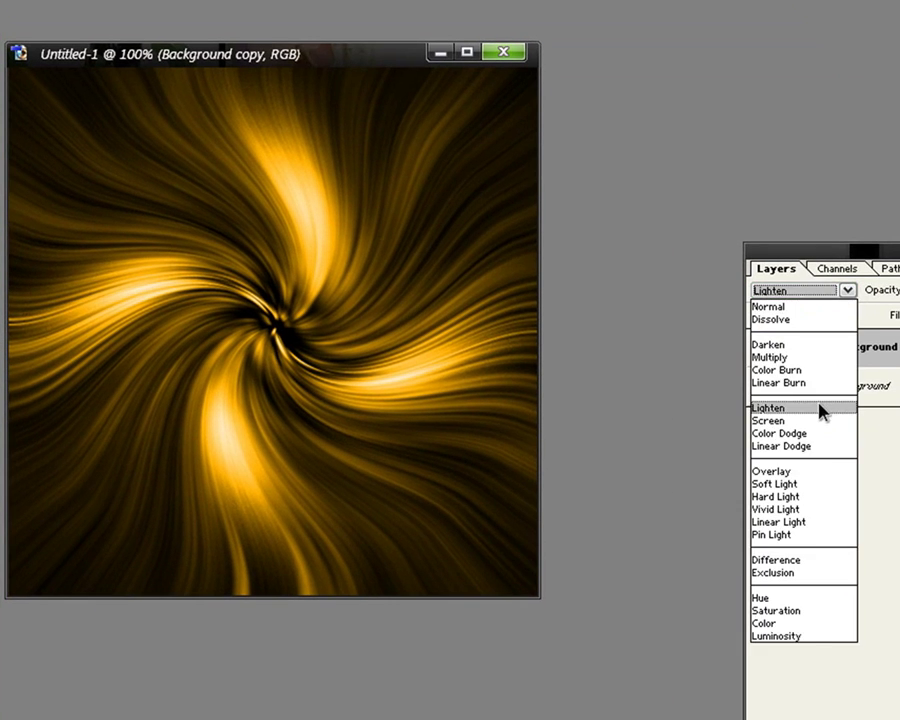
{"action": "left_click", "coordinate": [820, 408]}
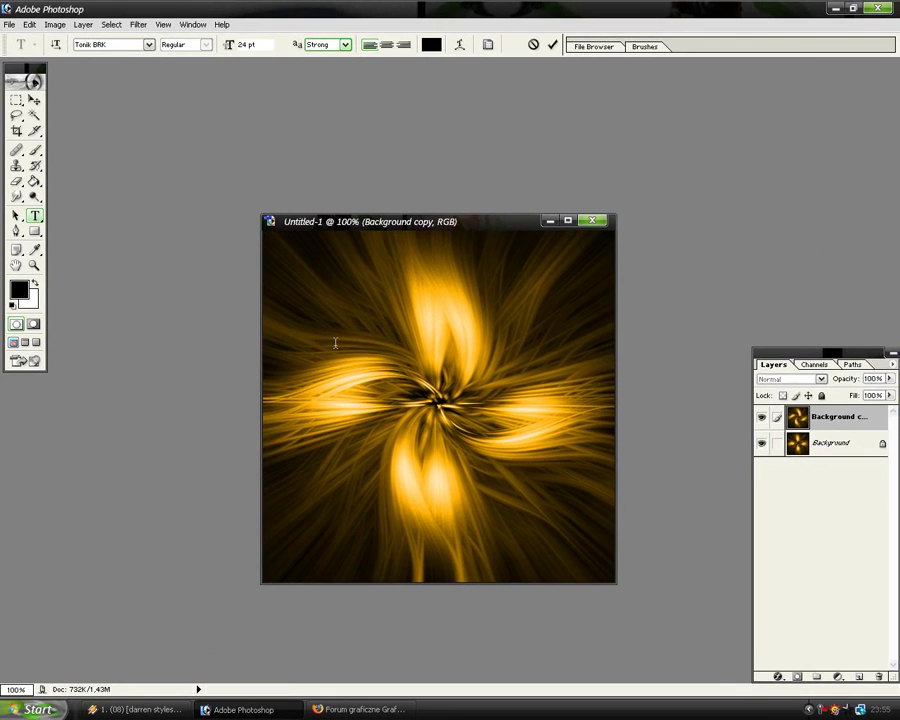
{"action": "left_click", "coordinate": [335, 343]}
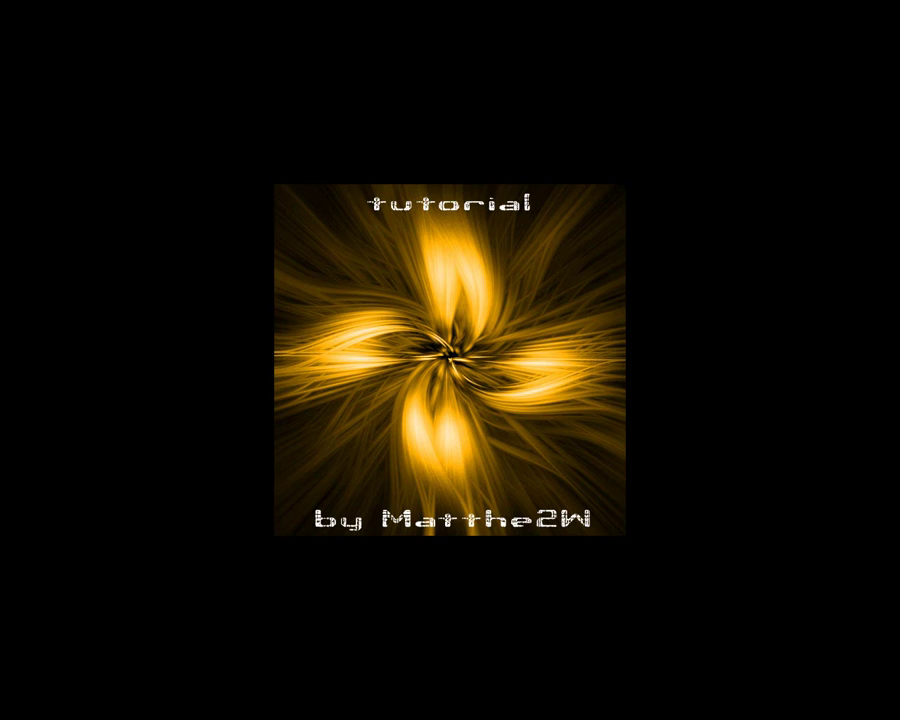